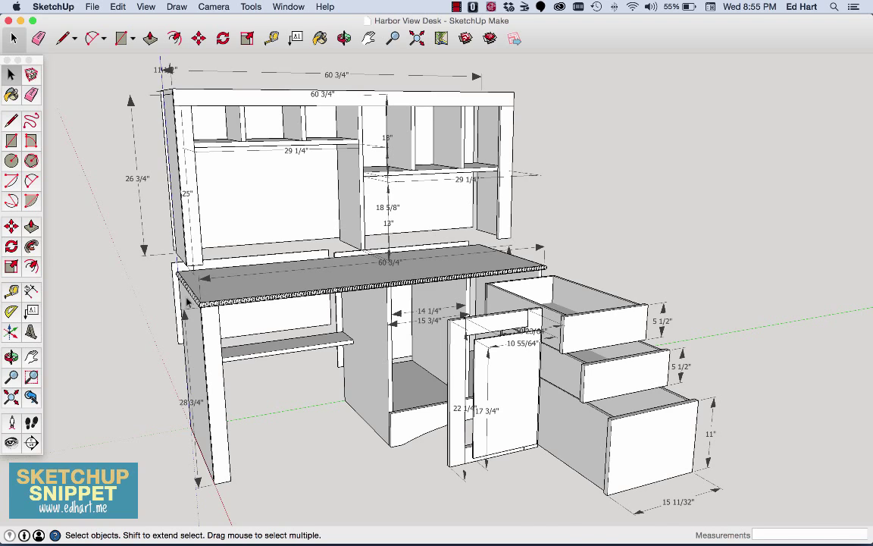
# Switch to the Follow Me Test window with the 60 3/4" by 24" plain desk
pyautogui.scroll(5, 181, 274)
pyautogui.scroll(3, 200, 304)
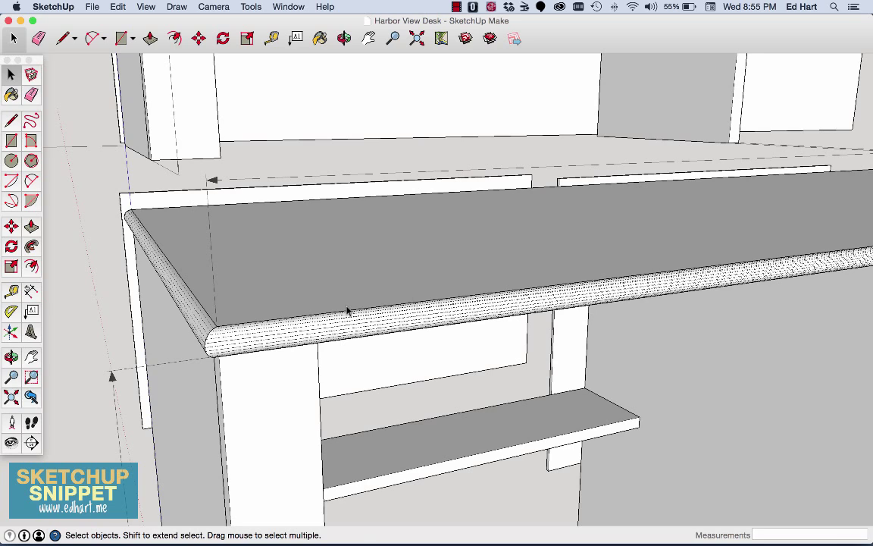
pyautogui.press('super+grave')
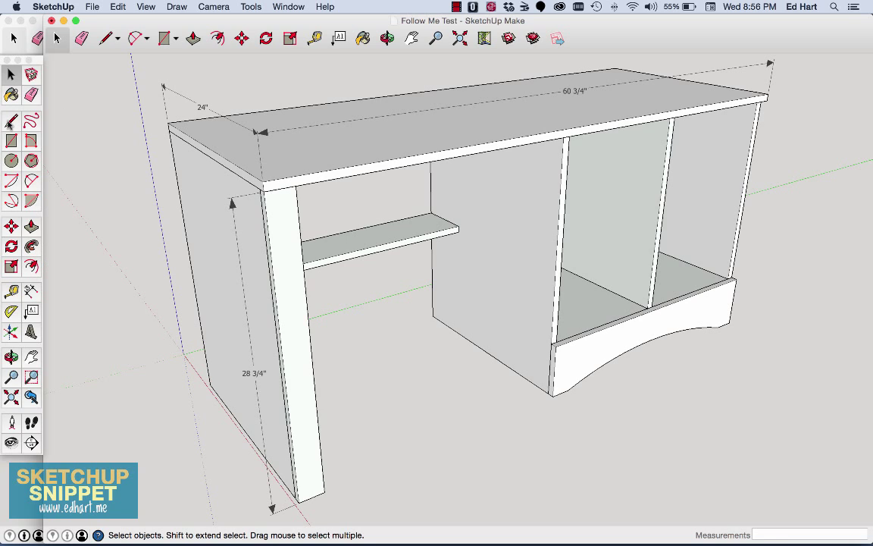
# Draw a 2 Point Arc across the front-left corner's 3/4" edge with a 3/8" bulge
pyautogui.click(30, 180)
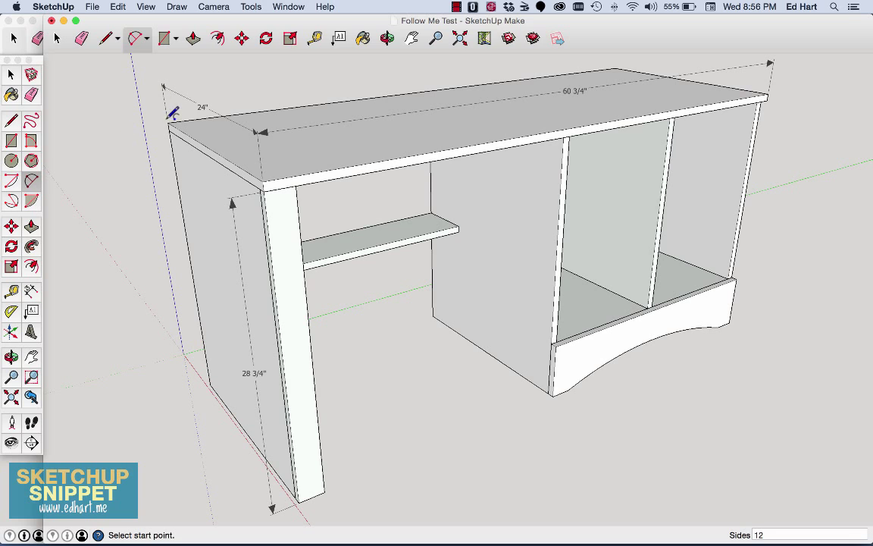
pyautogui.scroll(8, 173, 119)
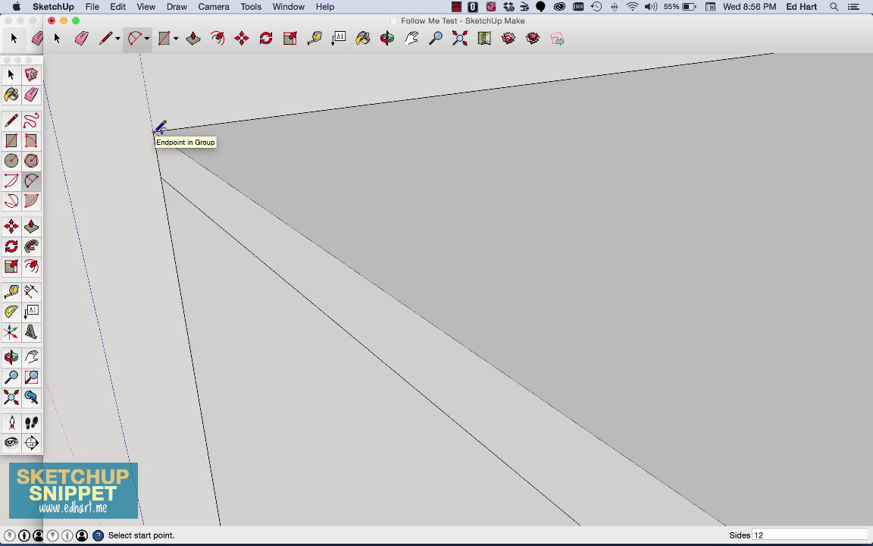
pyautogui.click(154, 130)
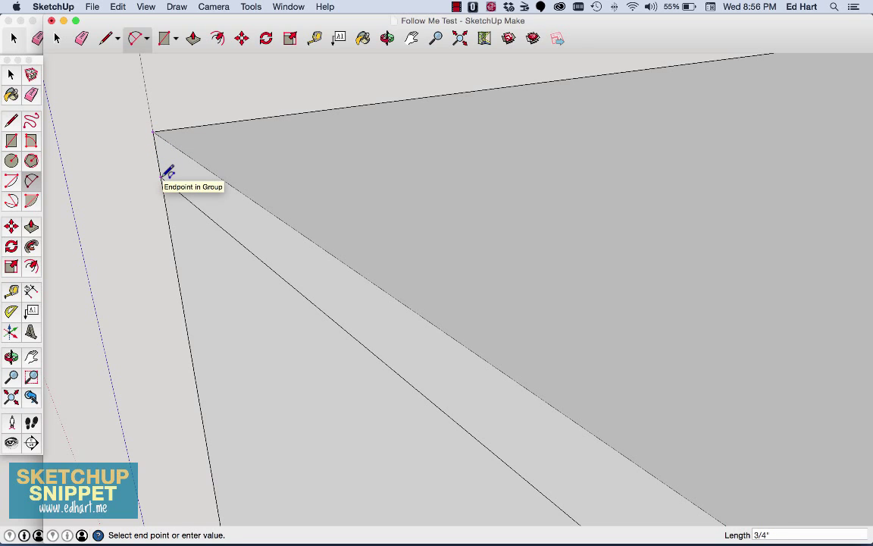
pyautogui.click(162, 175)
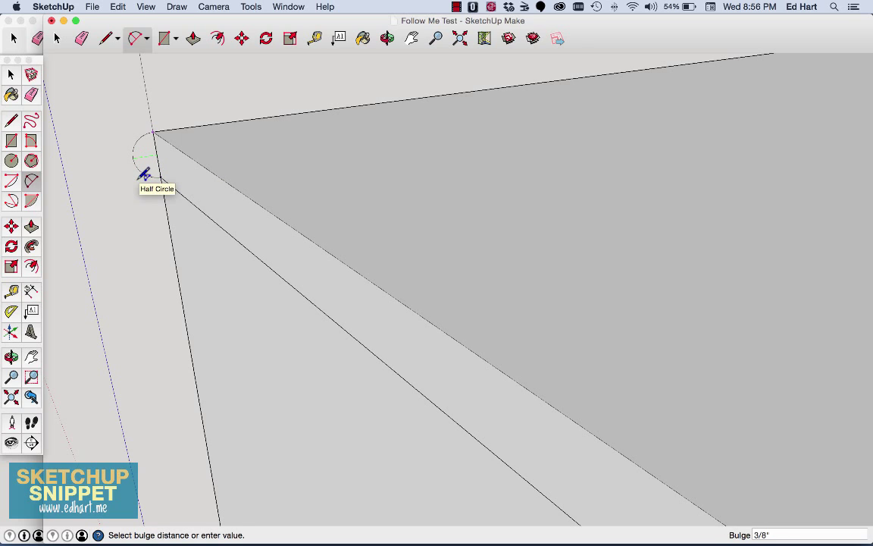
pyautogui.write('3/8')
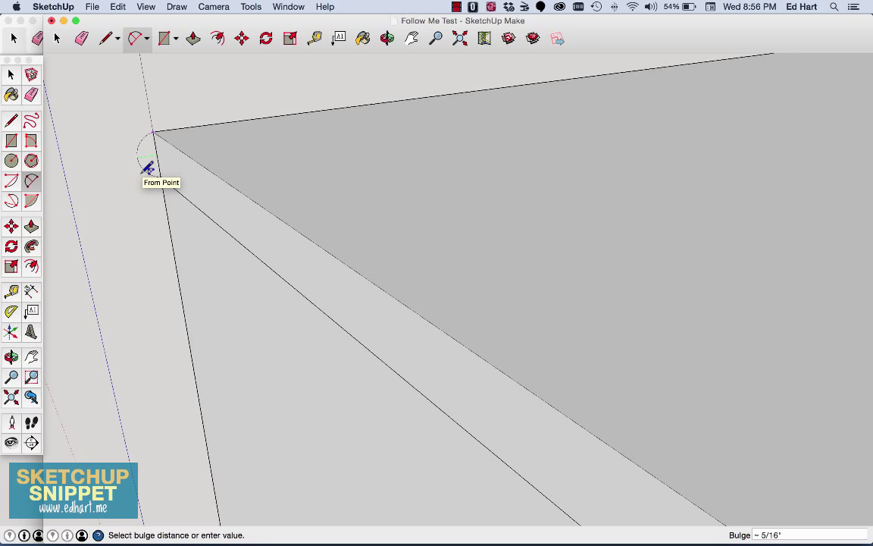
pyautogui.write('3/8')
pyautogui.press('Return')
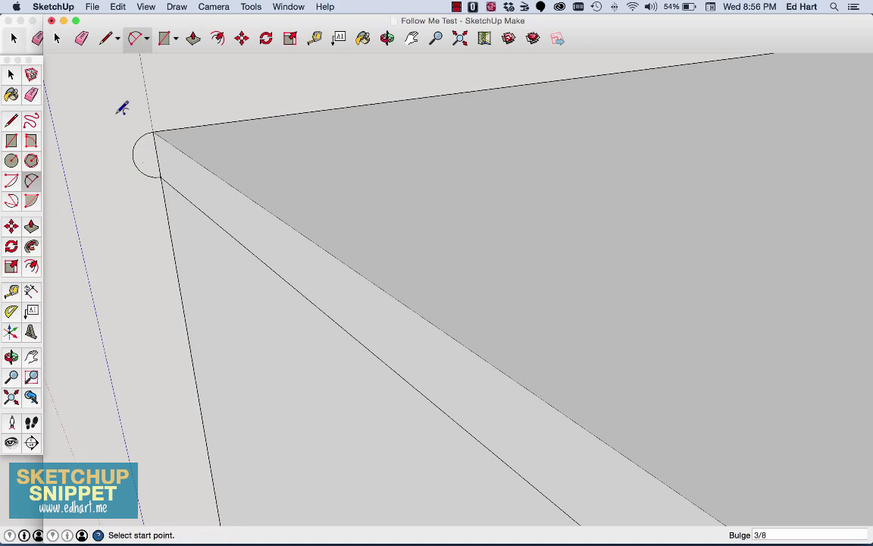
# Close the arc with a line into a semicircle face, then select the desk top face and edges
pyautogui.click(106, 40)
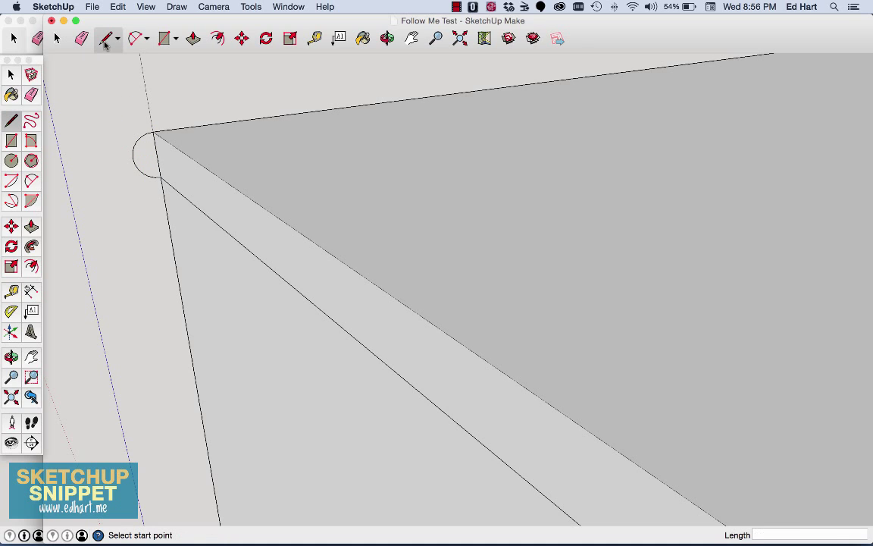
pyautogui.click(154, 130)
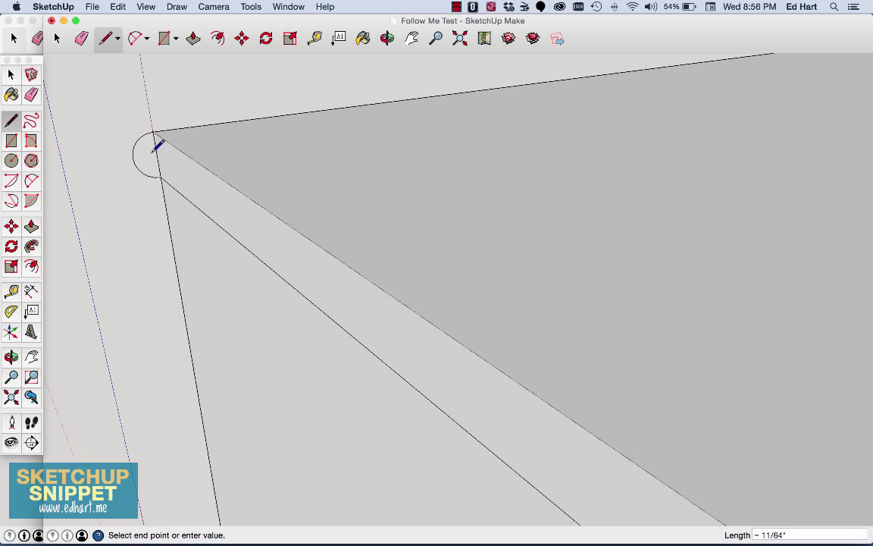
pyautogui.click(160, 177)
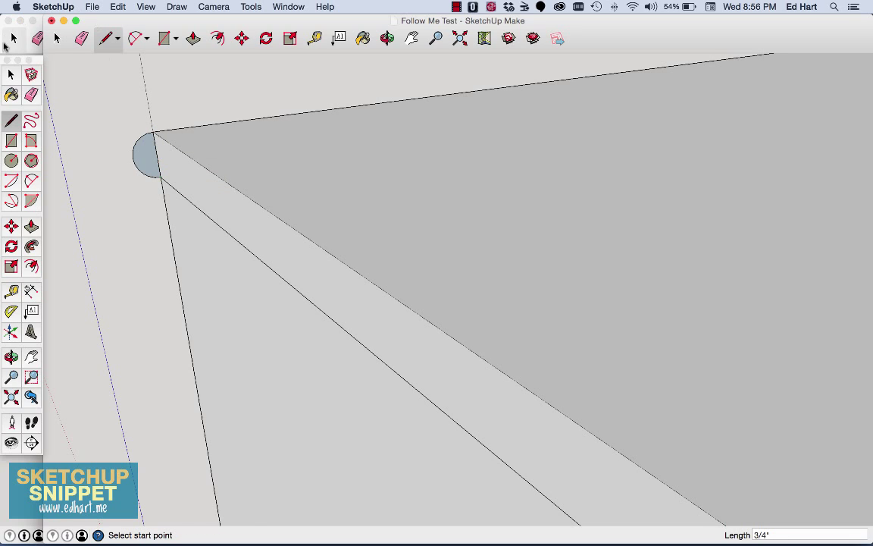
pyautogui.click(57, 38)
pyautogui.doubleClick(342, 163)
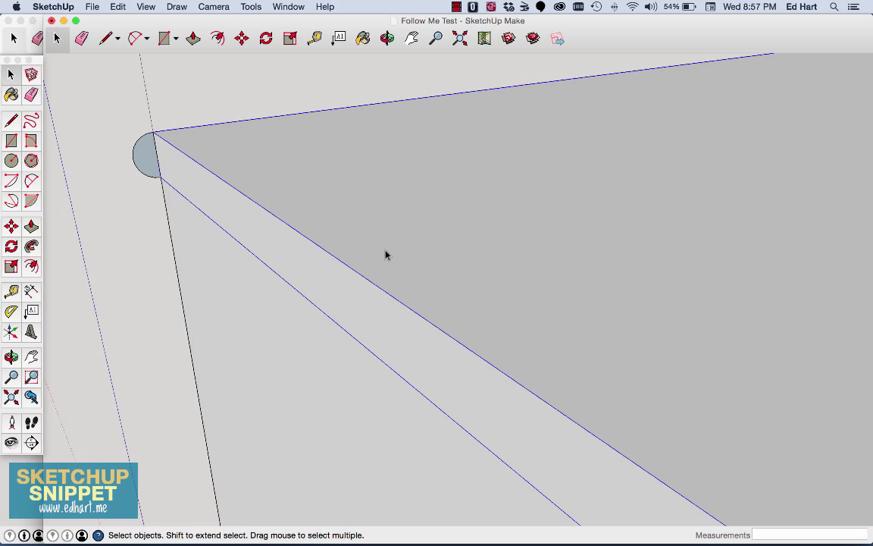
# Trace lines along the top's left (24"), front (60 3/4") and right (24") edges
pyautogui.click(11, 120)
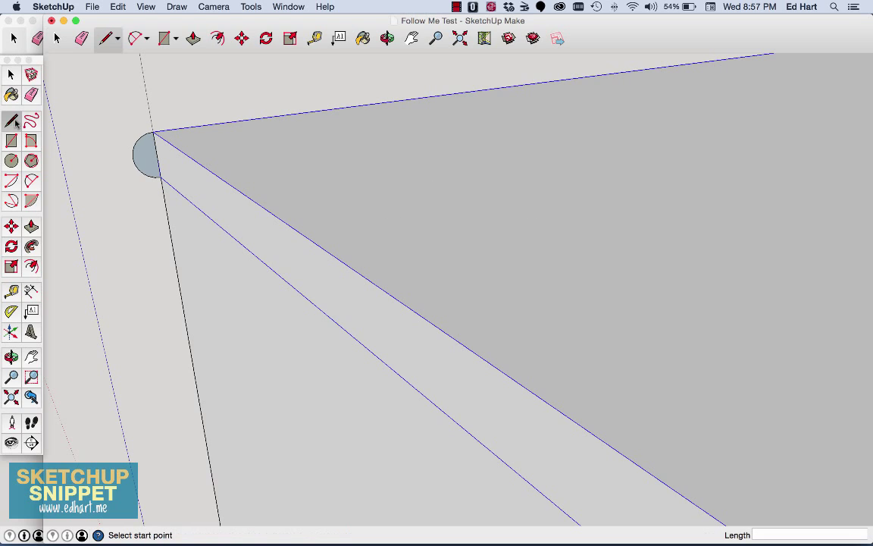
pyautogui.click(459, 37)
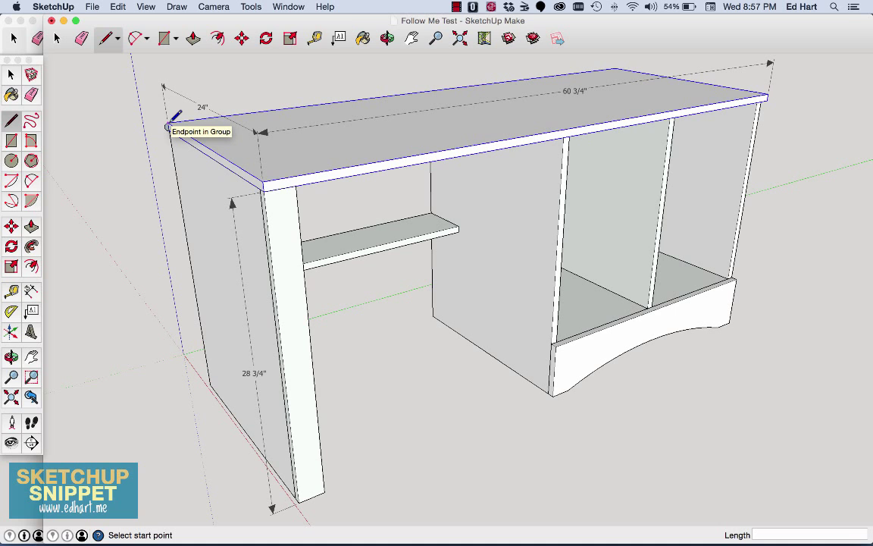
pyautogui.click(387, 37)
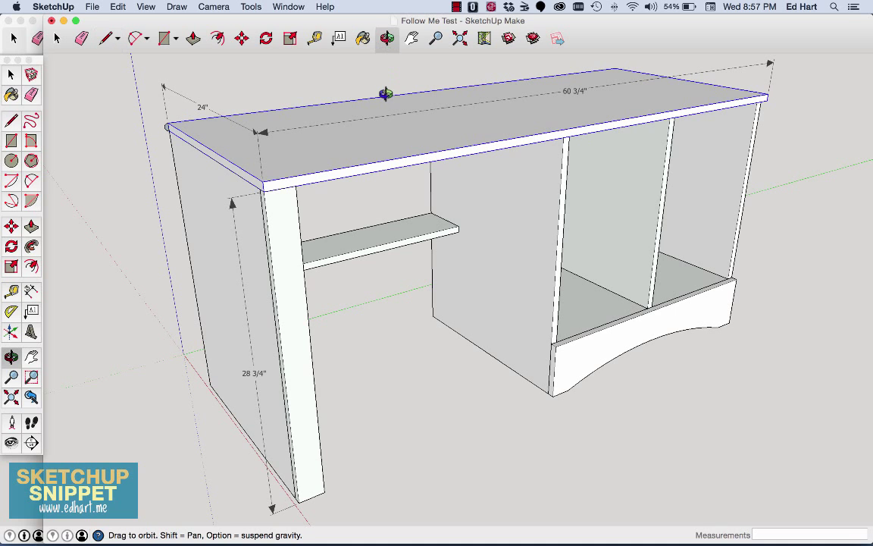
pyautogui.moveTo(383, 93); pyautogui.dragTo(371, 156)
pyautogui.moveTo(446, 54); pyautogui.dragTo(447, 83)
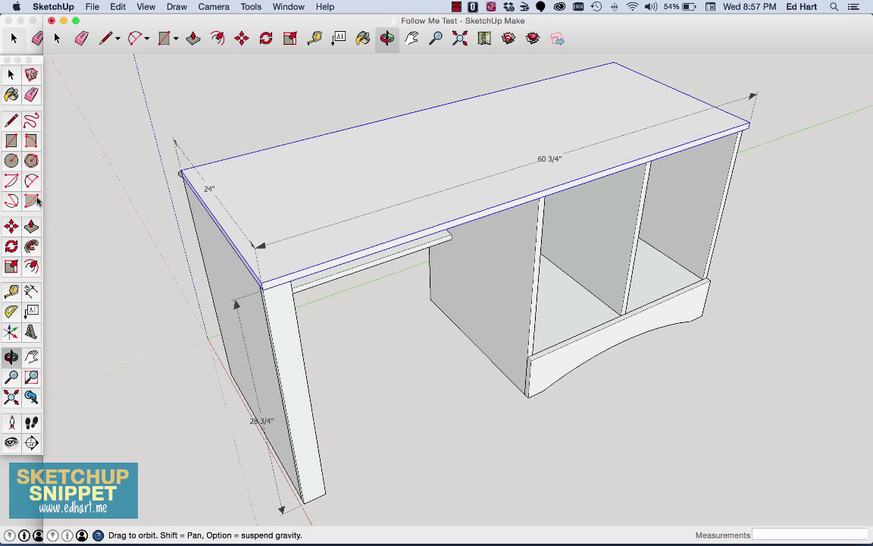
pyautogui.click(11, 118)
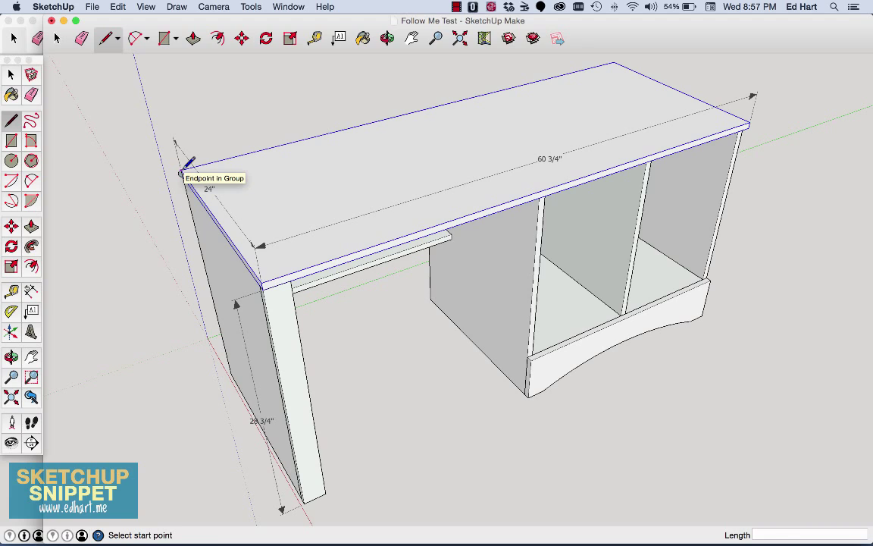
pyautogui.click(181, 173)
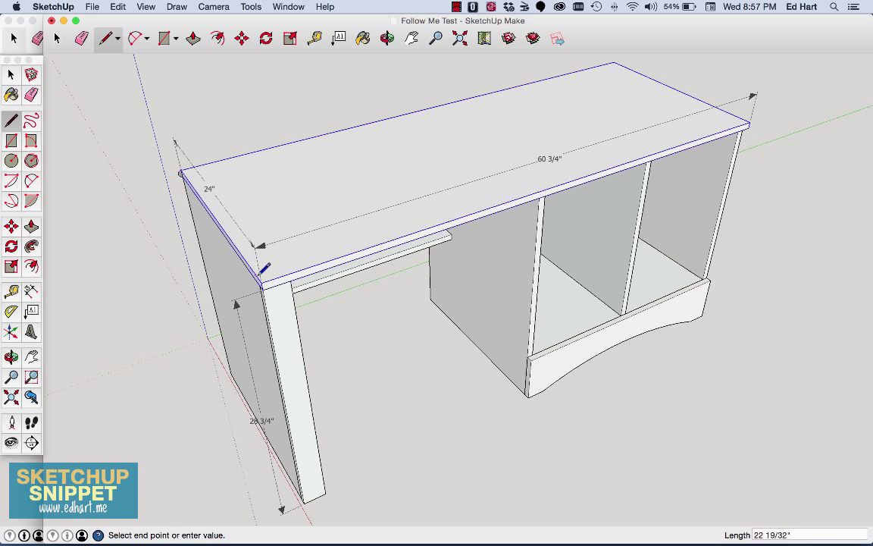
pyautogui.click(261, 286)
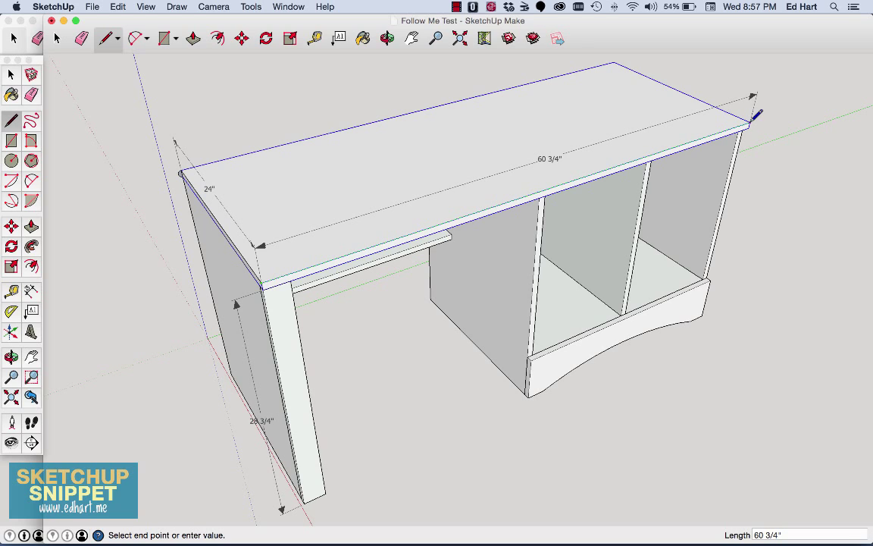
pyautogui.click(750, 122)
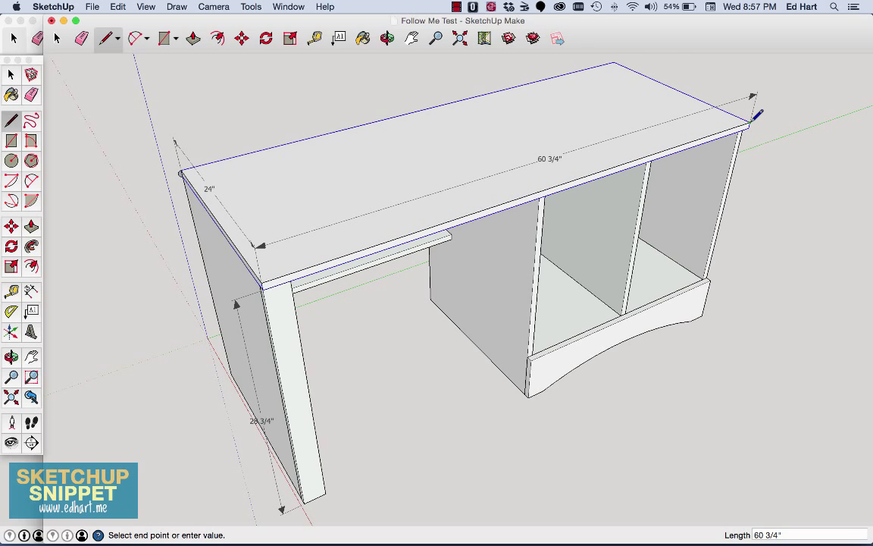
pyautogui.click(615, 60)
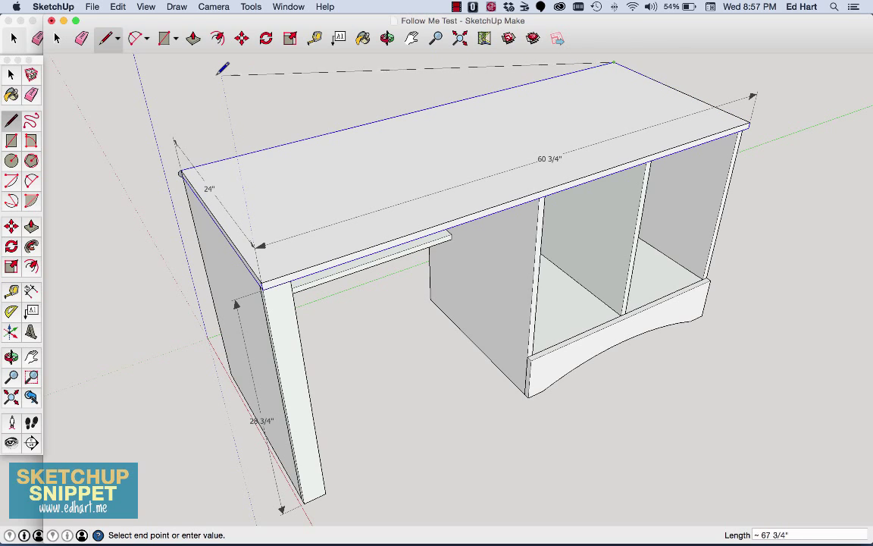
# Sweep the semicircle profile with Follow Me along the traced left, front and right path
pyautogui.press('Escape')
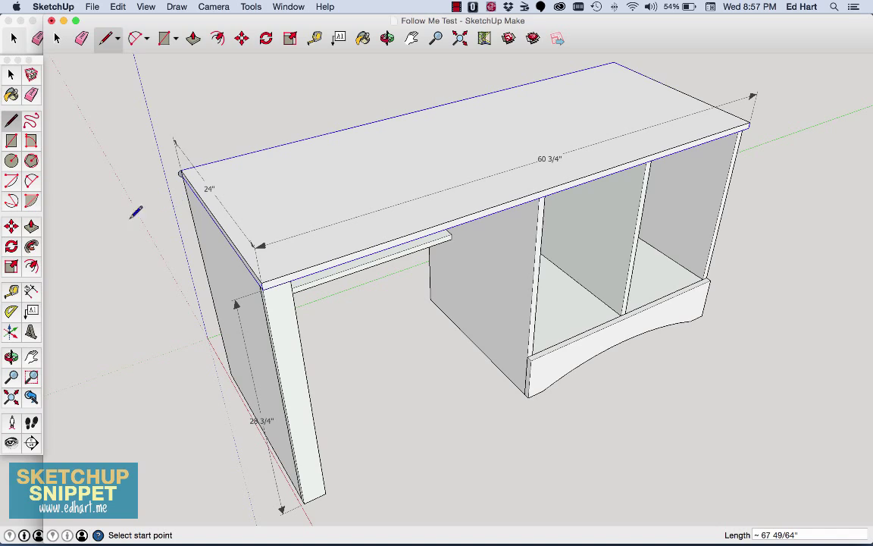
pyautogui.press('p')
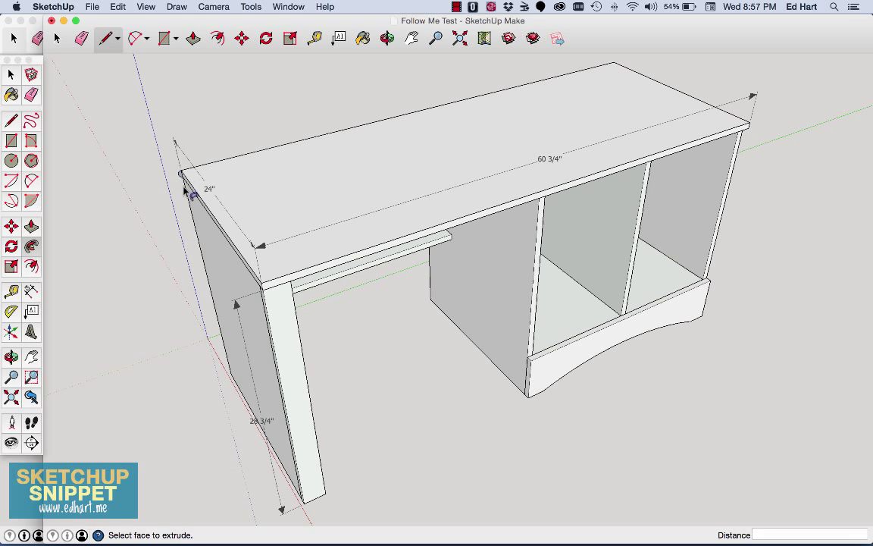
pyautogui.moveTo(183, 175); pyautogui.dragTo(615, 66)
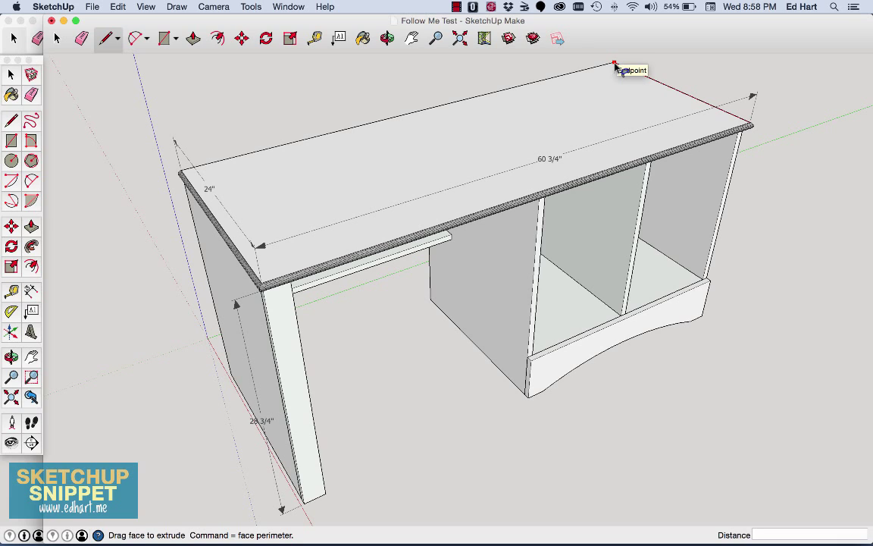
pyautogui.click(615, 66)
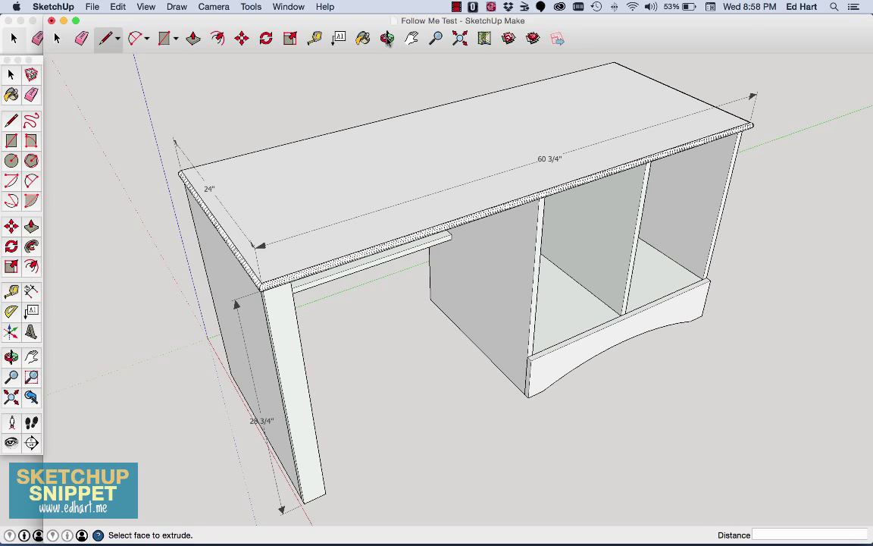
pyautogui.click(387, 40)
pyautogui.moveTo(302, 297); pyautogui.dragTo(285, 296)
pyautogui.scroll(2, 294, 296)
pyautogui.scroll(4, 293, 295)
pyautogui.moveTo(306, 226); pyautogui.dragTo(316, 208)
pyautogui.scroll(5, 316, 227)
pyautogui.moveTo(317, 242); pyautogui.dragTo(439, 121)
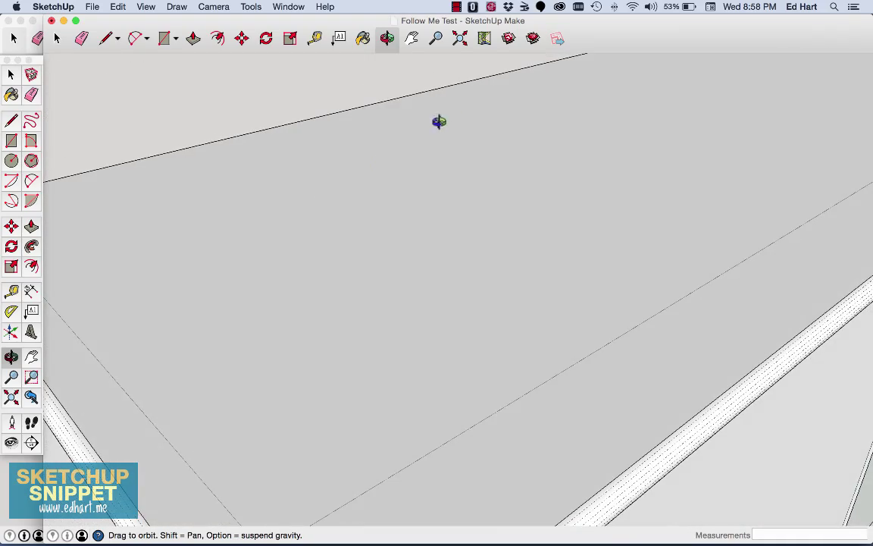
pyautogui.click(460, 38)
pyautogui.moveTo(668, 75); pyautogui.dragTo(311, 211)
pyautogui.scroll(3, 311, 211)
pyautogui.scroll(-4, 259, 139)
pyautogui.scroll(4, 758, 405)
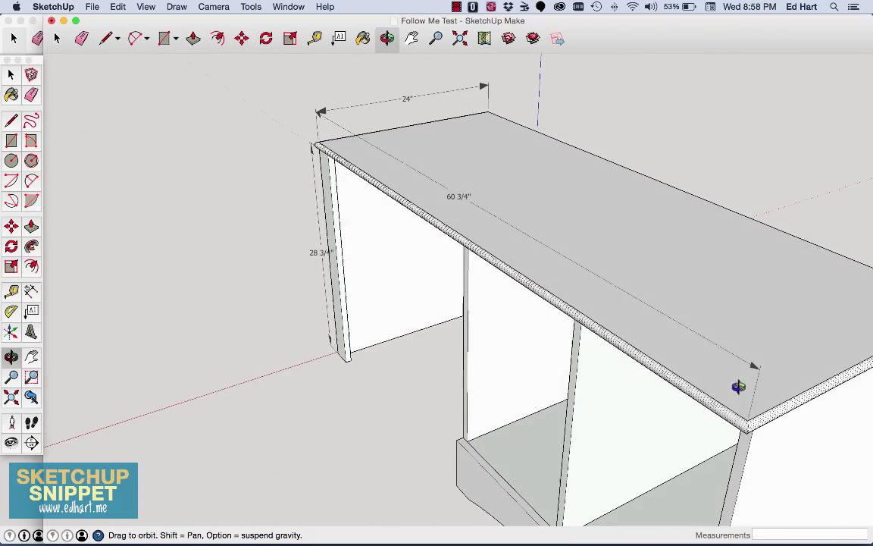
pyautogui.moveTo(262, 341); pyautogui.dragTo(587, 343)
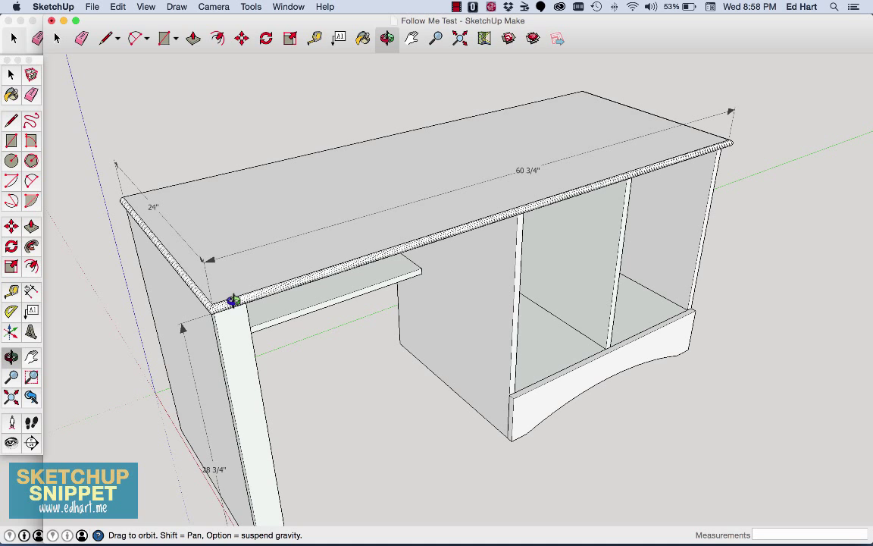
pyautogui.press('super+Tab')
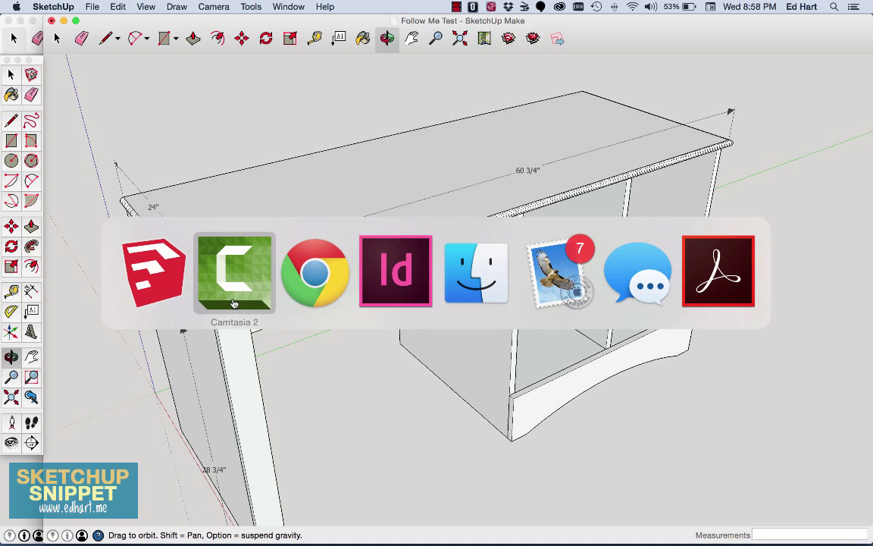
pyautogui.press('super+Tab')
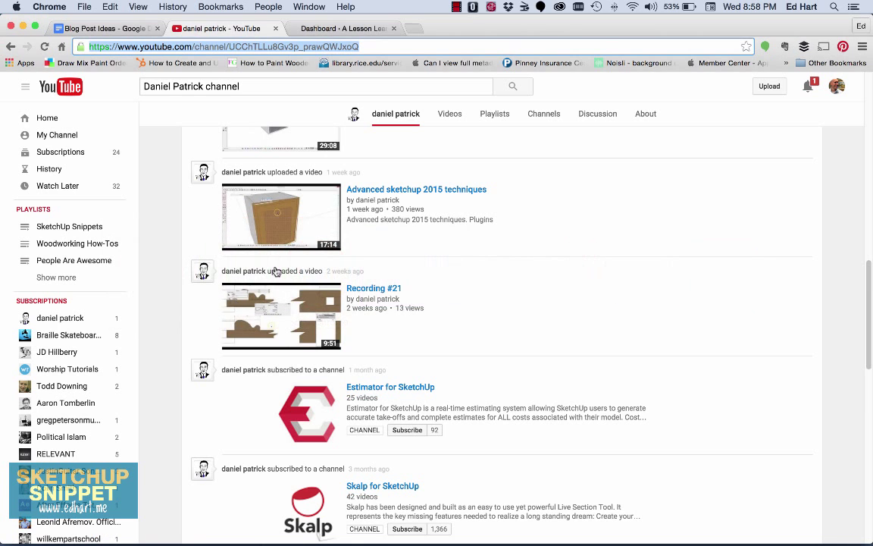
pyautogui.scroll(10, 401, 249)
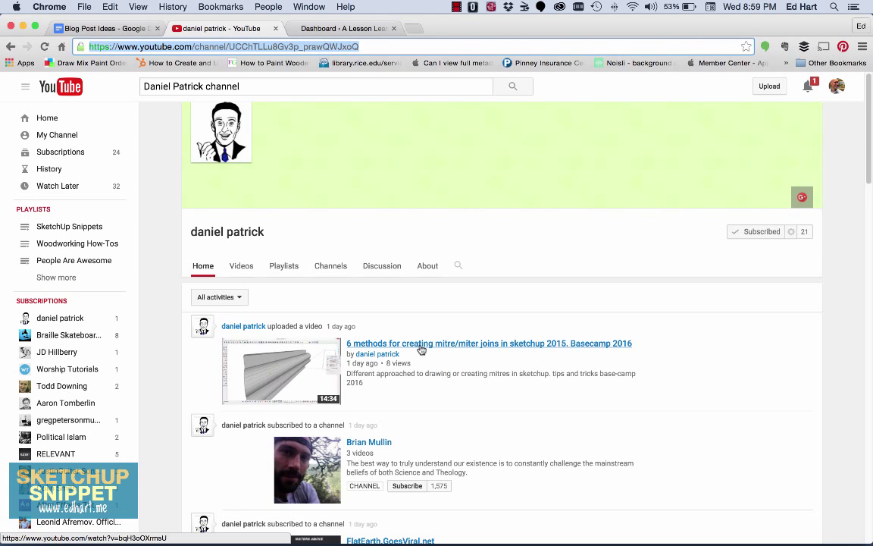
# Return to the Harbor View Desk model and zoom extents to show it fully
pyautogui.press('super+Tab')
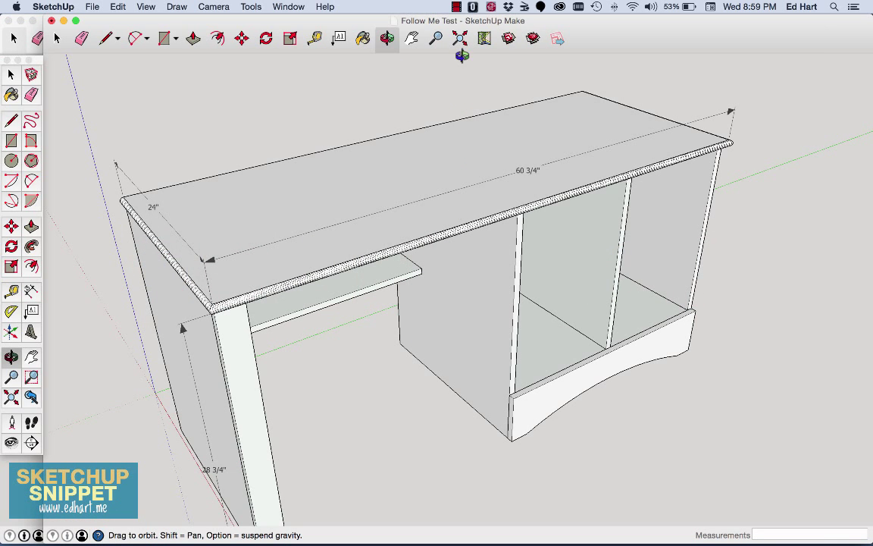
pyautogui.press('super+grave')
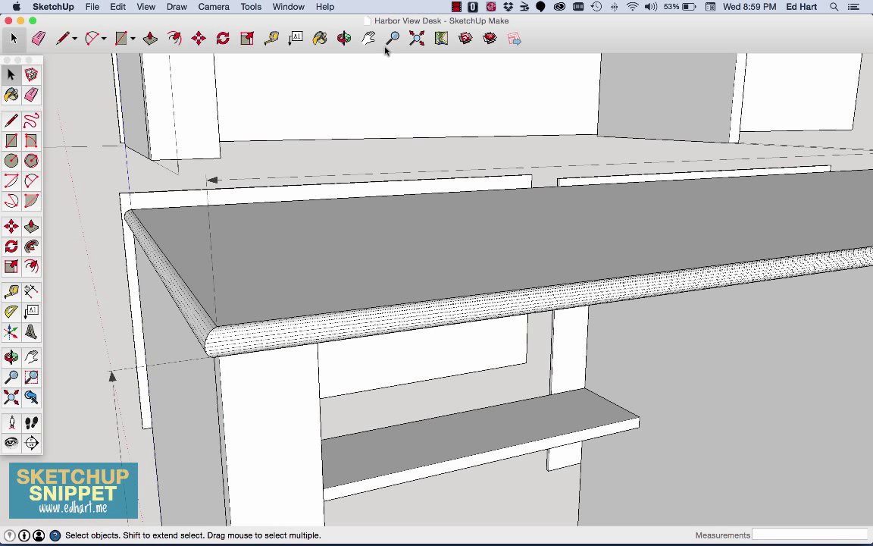
pyautogui.click(416, 38)
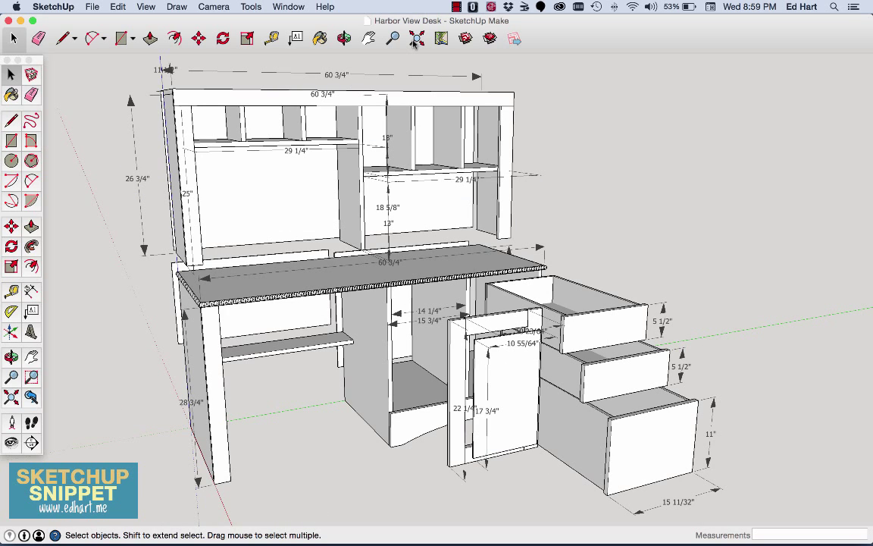